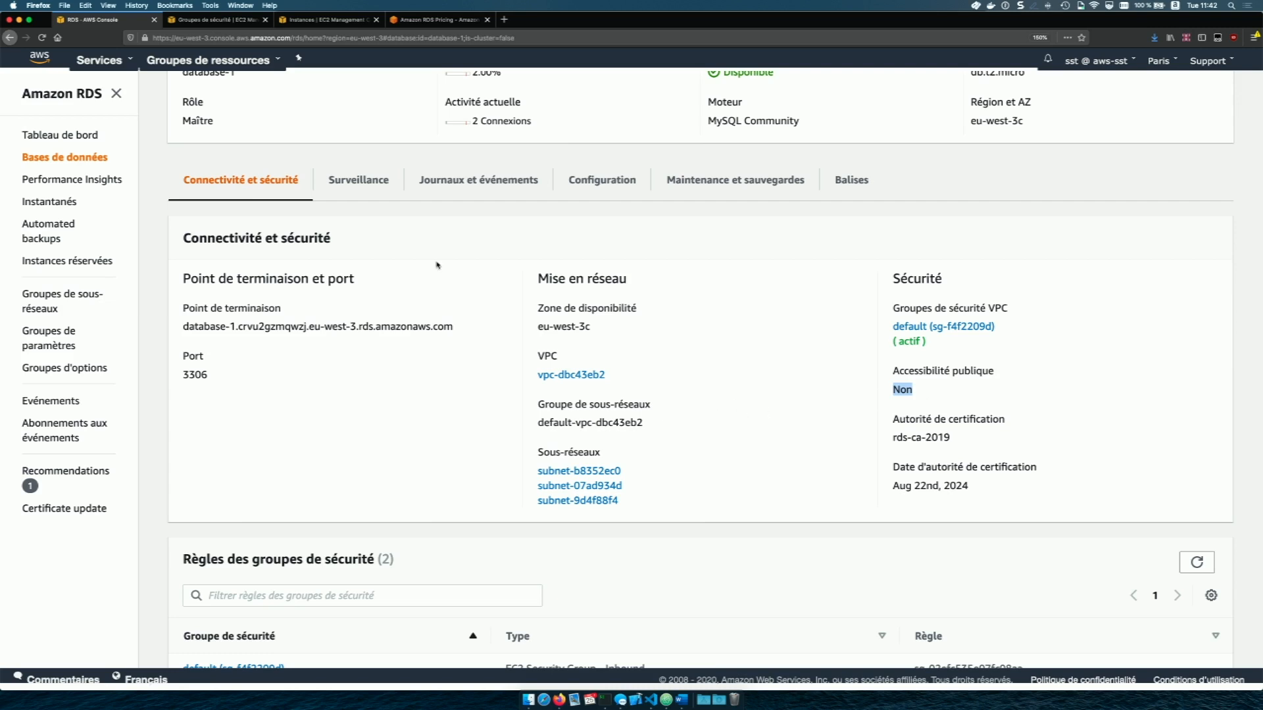
# - Review the monitoring graphs of database-1 along with its CloudWatch alarms, recent events and logs
pyautogui.click(358, 186)
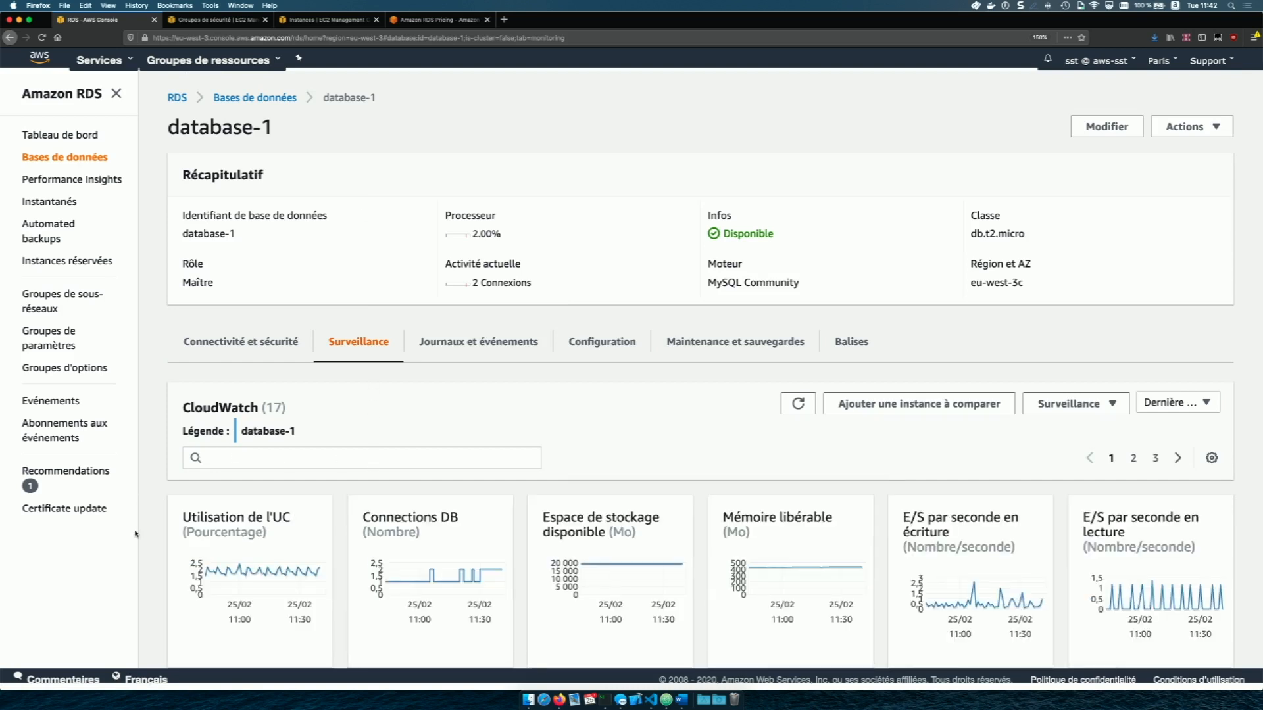
pyautogui.scroll(-1, 162, 555)
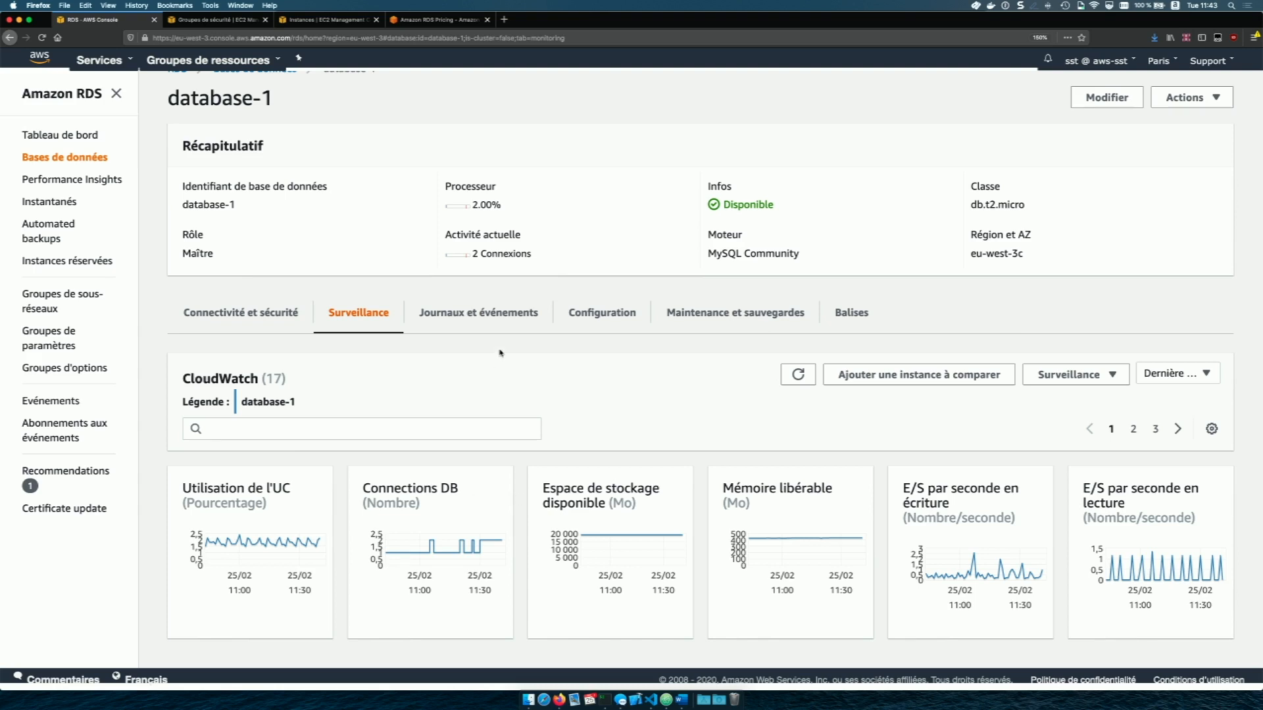
pyautogui.click(511, 316)
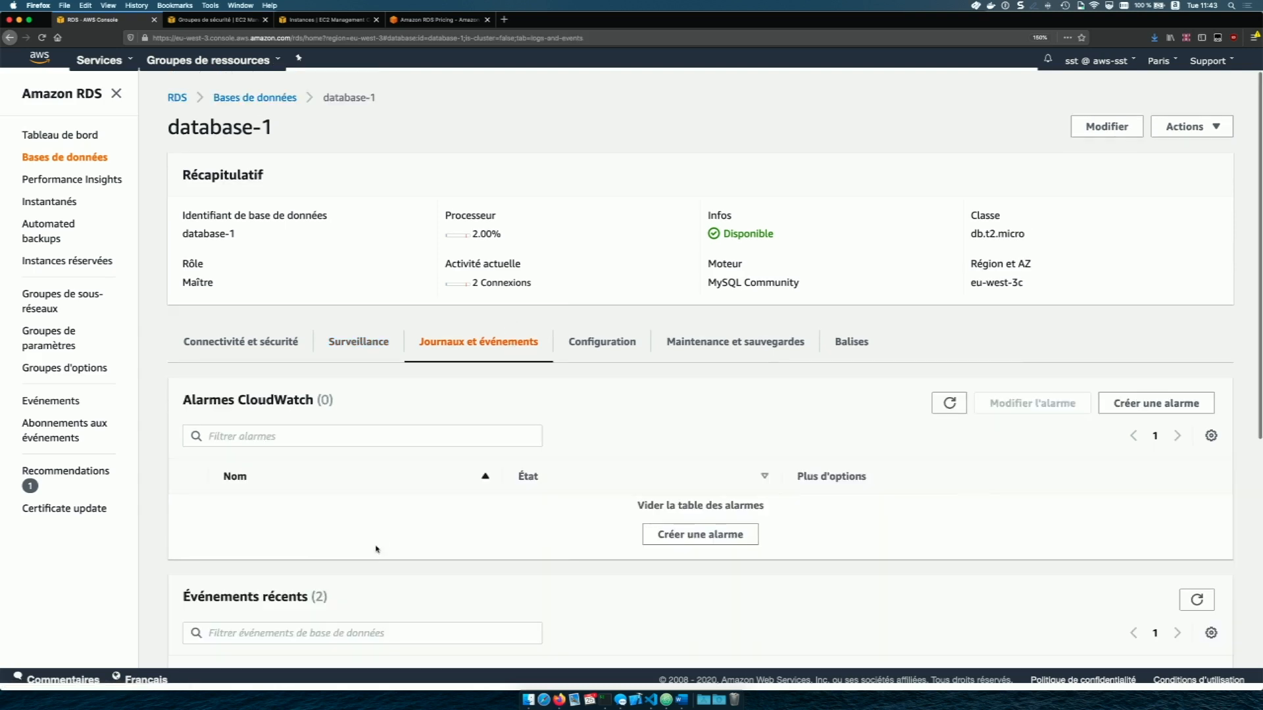
pyautogui.scroll(-2, 376, 550)
pyautogui.scroll(-5, 376, 550)
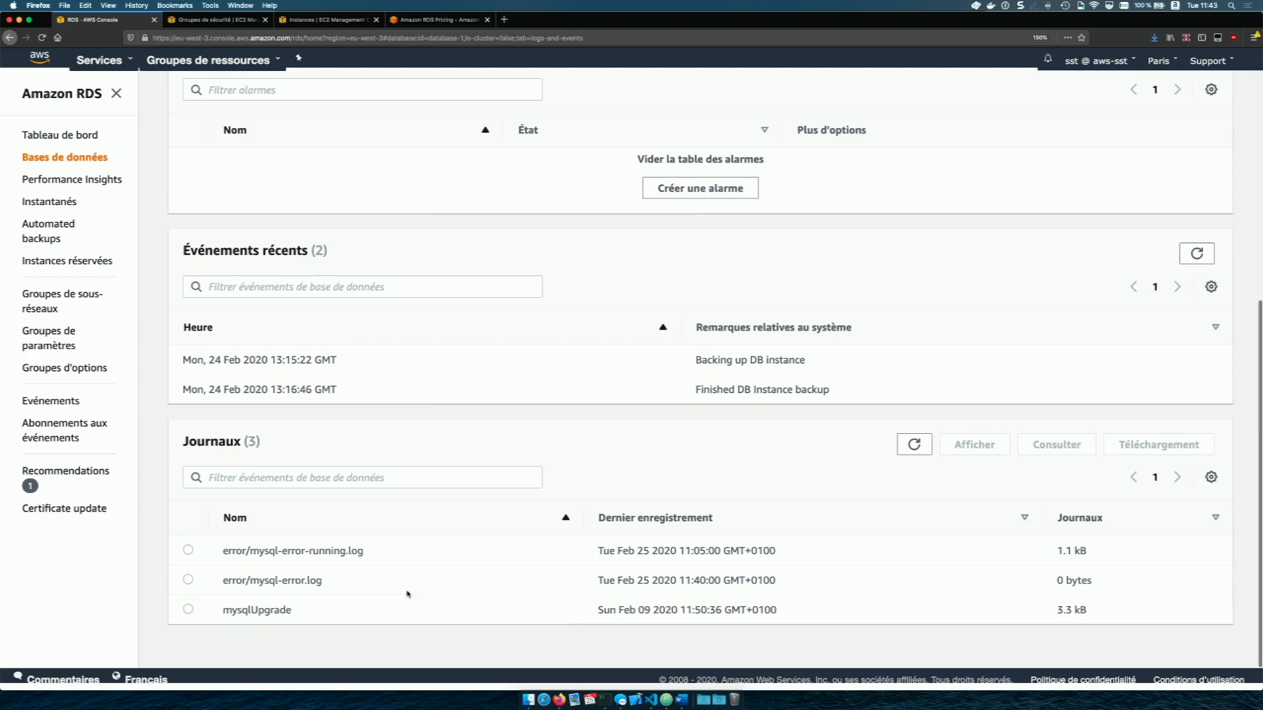
pyautogui.scroll(3, 420, 547)
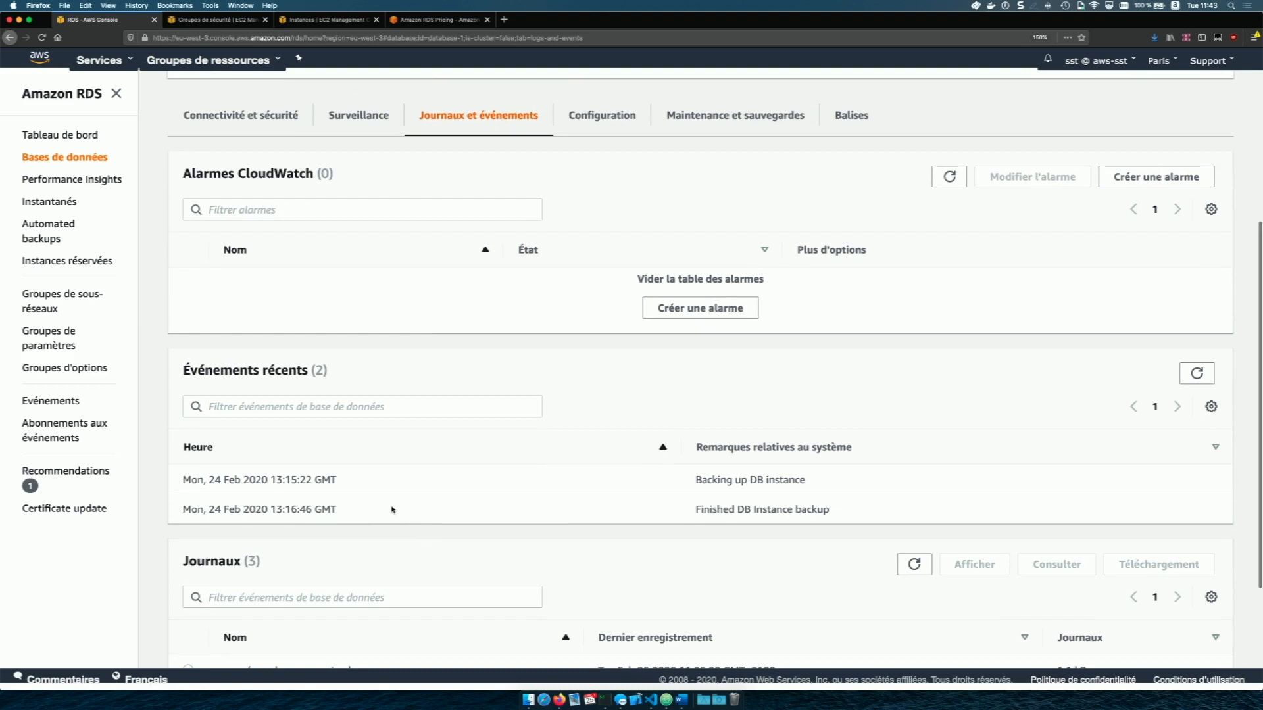
pyautogui.scroll(3, 392, 510)
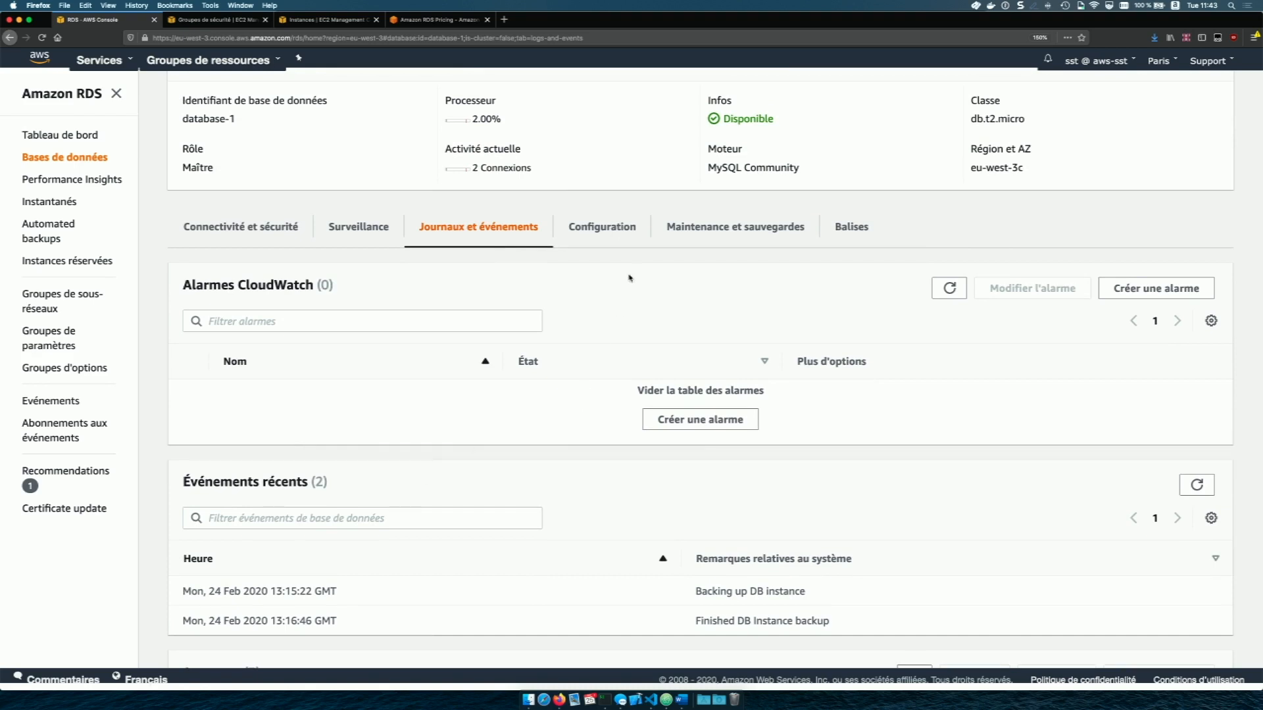
# - Examine the configuration details of database-1, including instance class, availability and storage
pyautogui.click(607, 230)
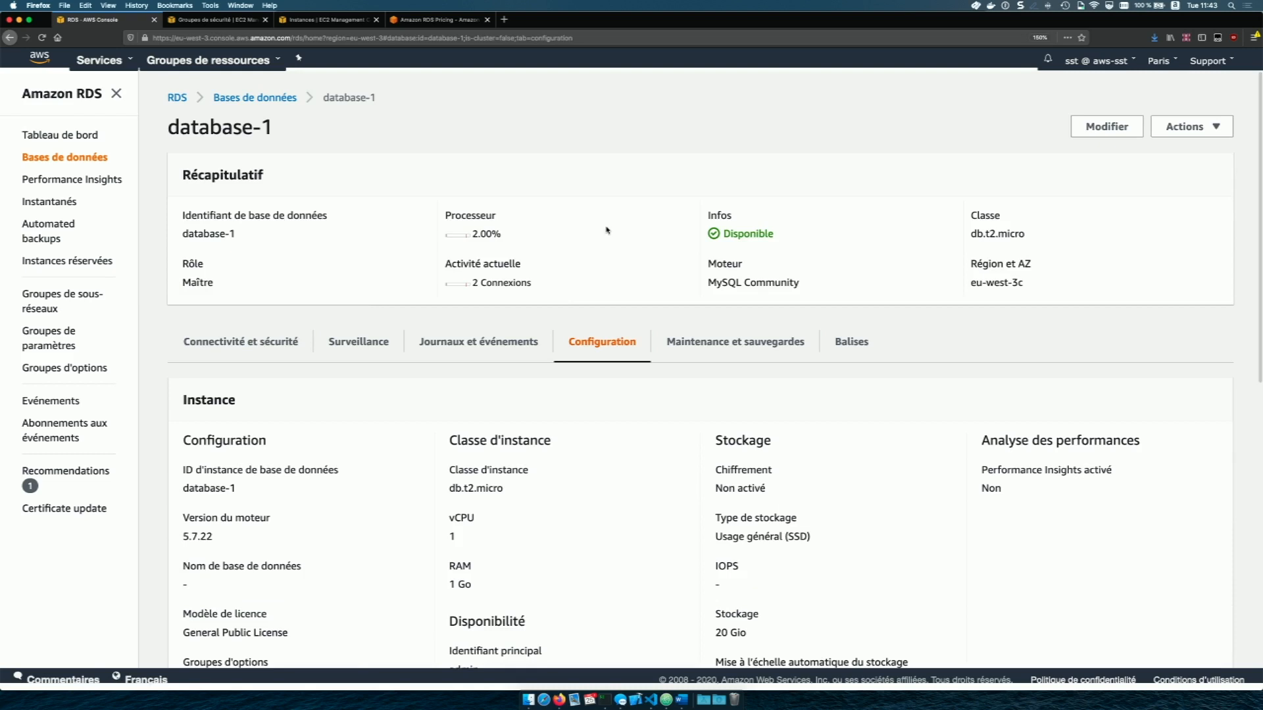
pyautogui.scroll(-3, 587, 505)
pyautogui.scroll(-1, 589, 507)
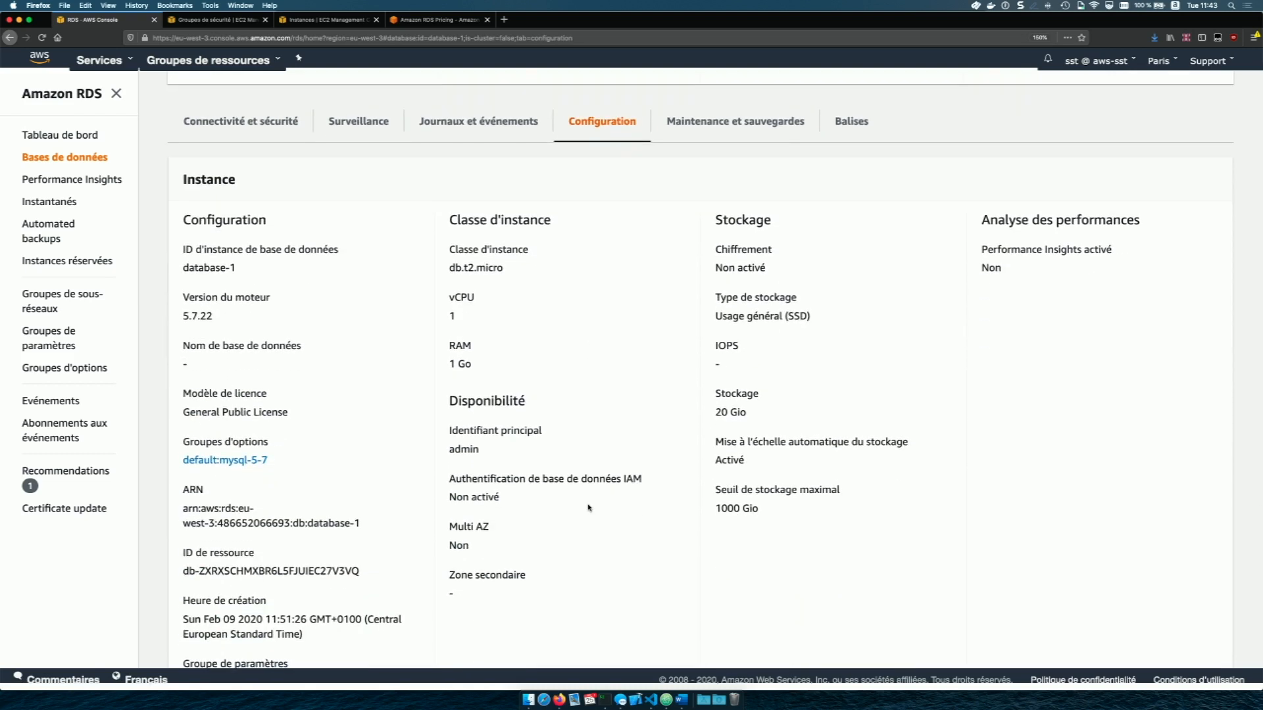
pyautogui.scroll(-5, 588, 507)
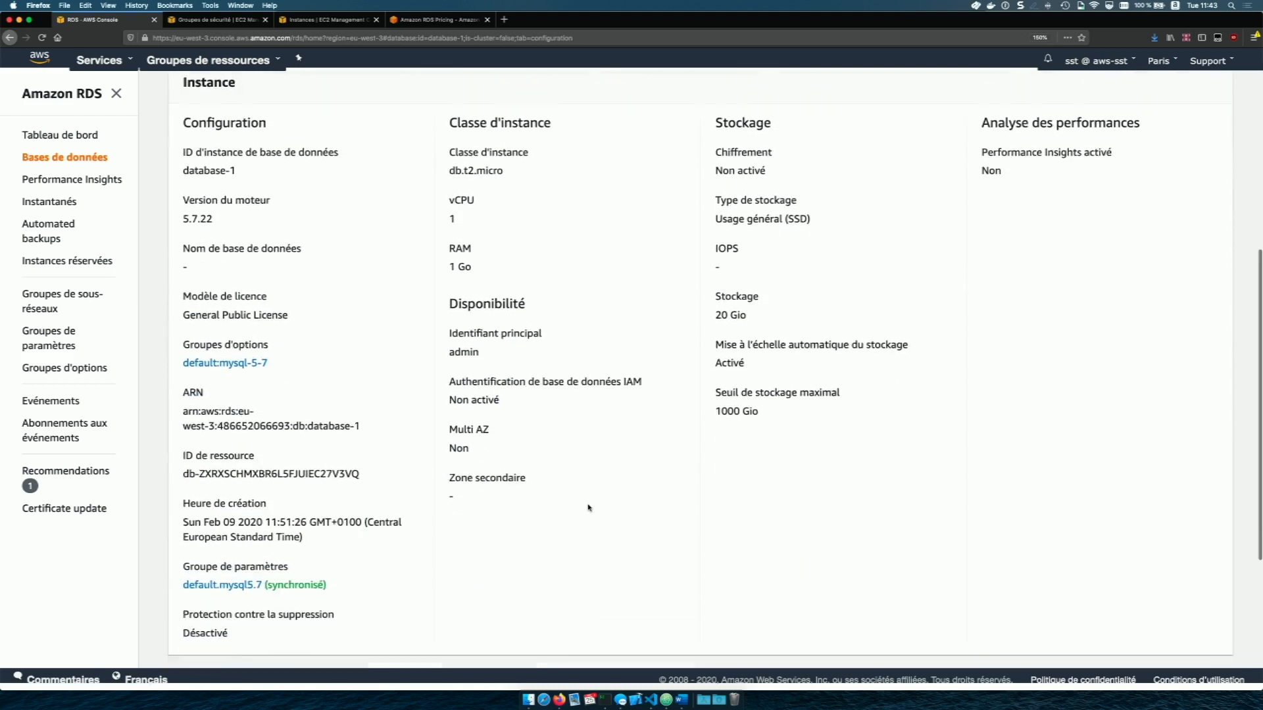
pyautogui.scroll(10, 589, 508)
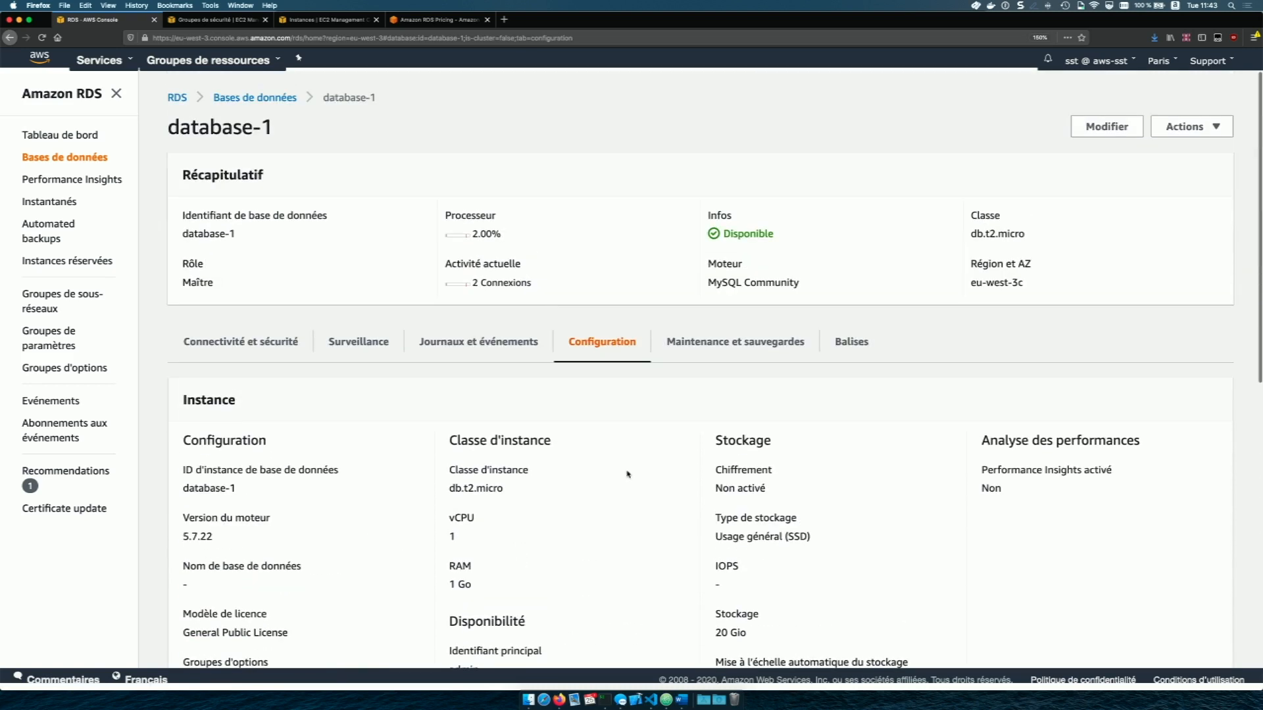
# - Examine the maintenance and backup settings of database-1
pyautogui.click(747, 342)
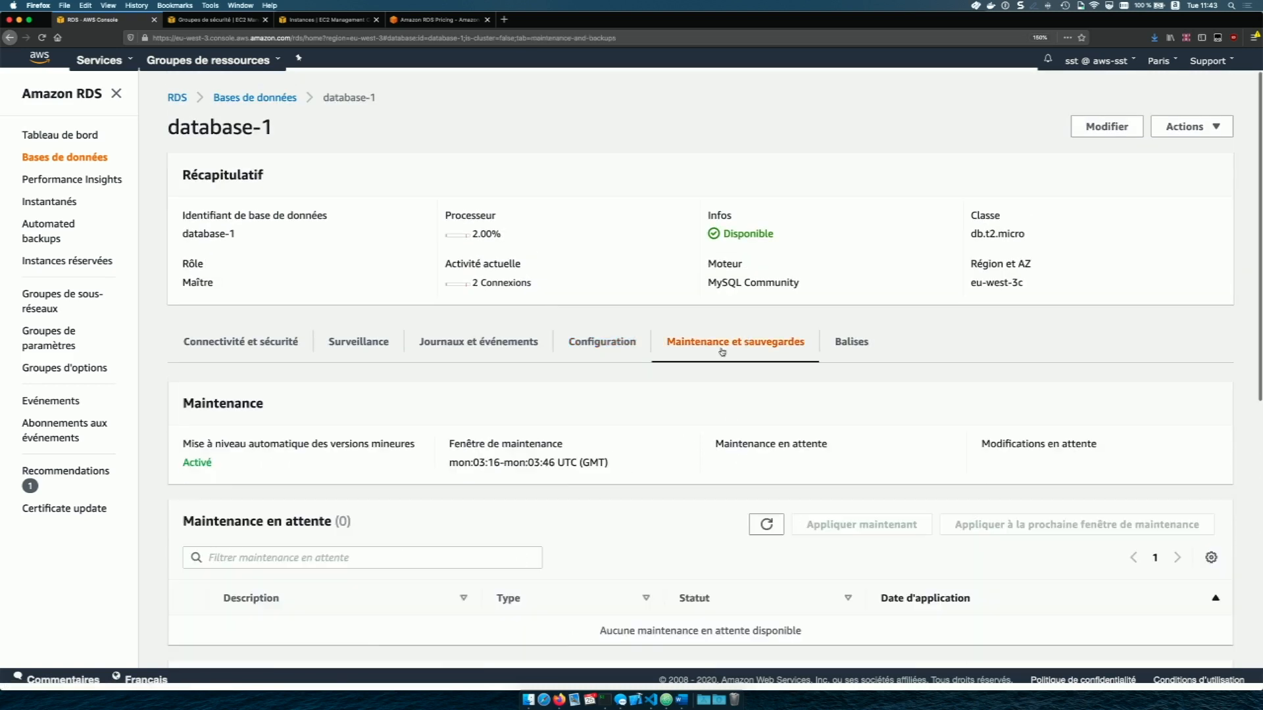
pyautogui.scroll(-4, 603, 469)
pyautogui.scroll(-3, 603, 469)
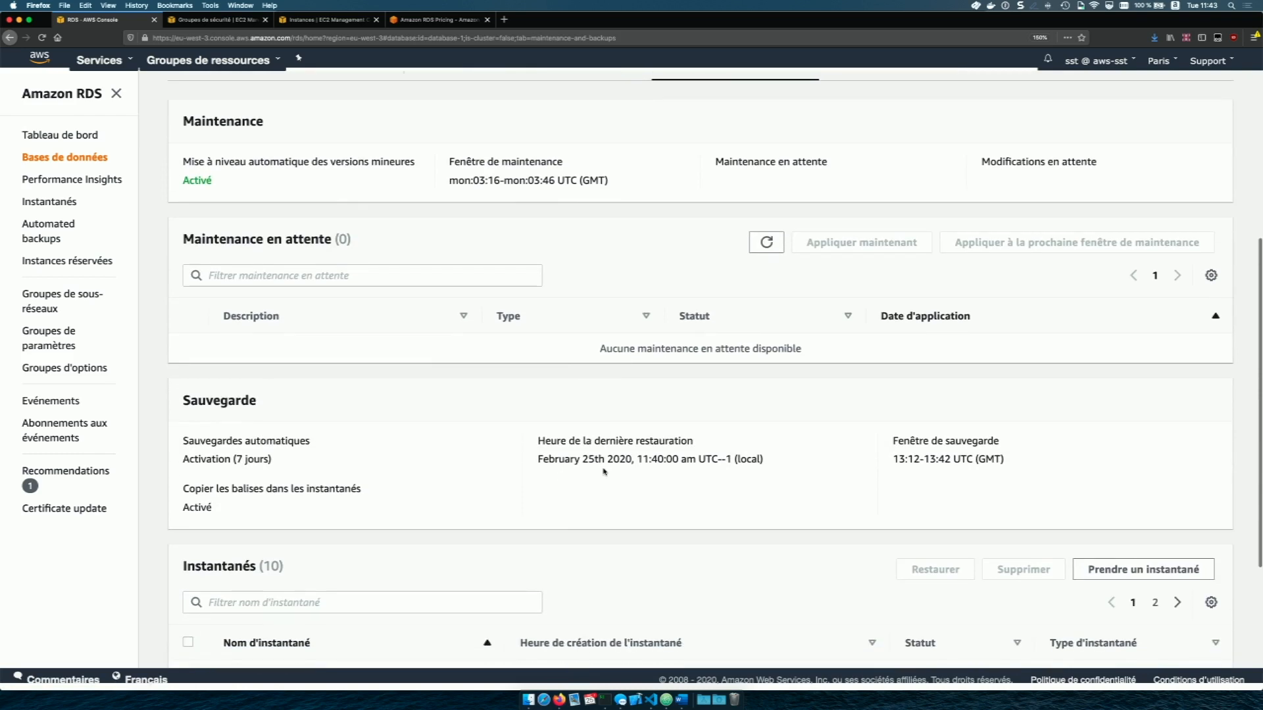
pyautogui.scroll(7, 603, 471)
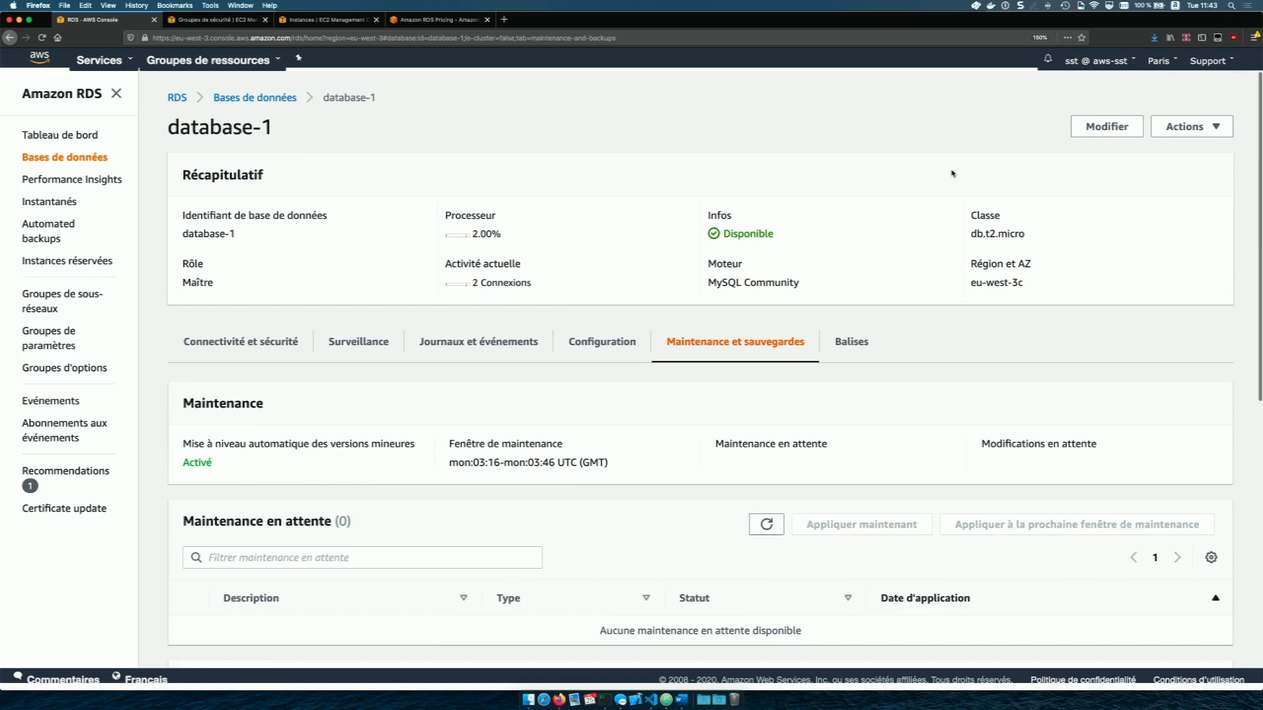
# - Inspect the deletion options for database-1, including the final snapshot, and cancel without deleting the instance
pyautogui.click(1200, 129)
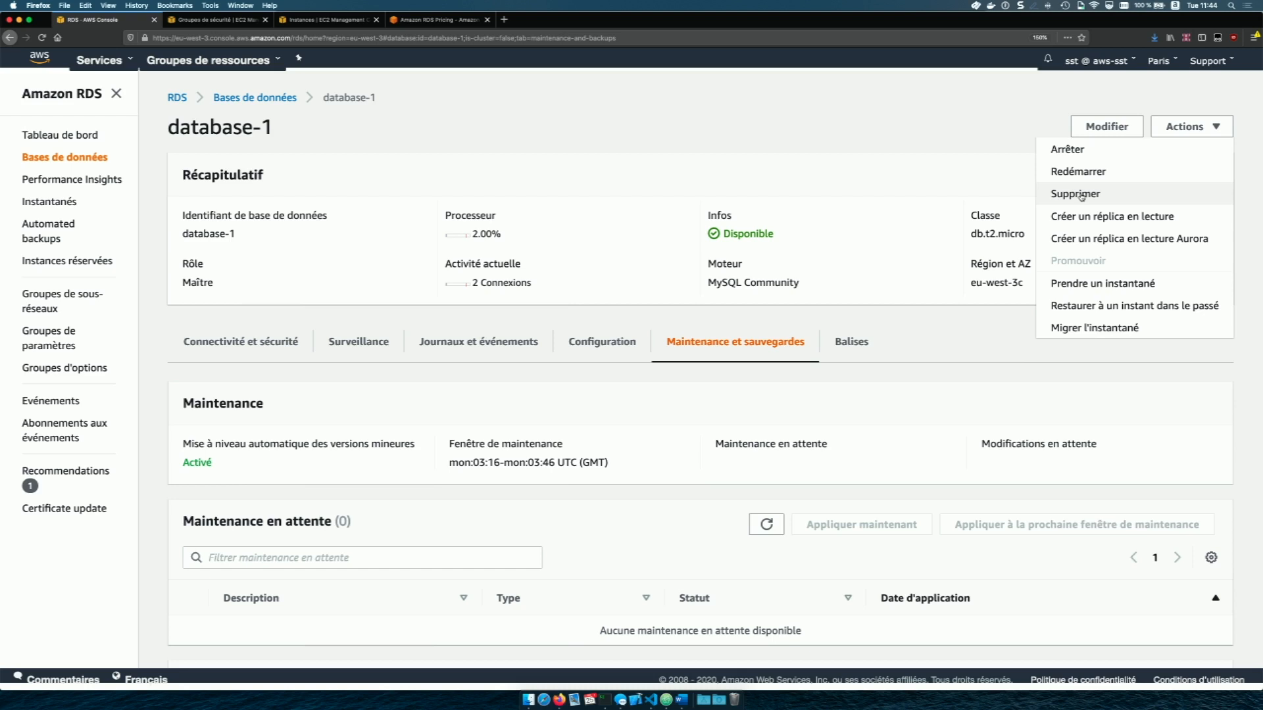
pyautogui.click(1080, 195)
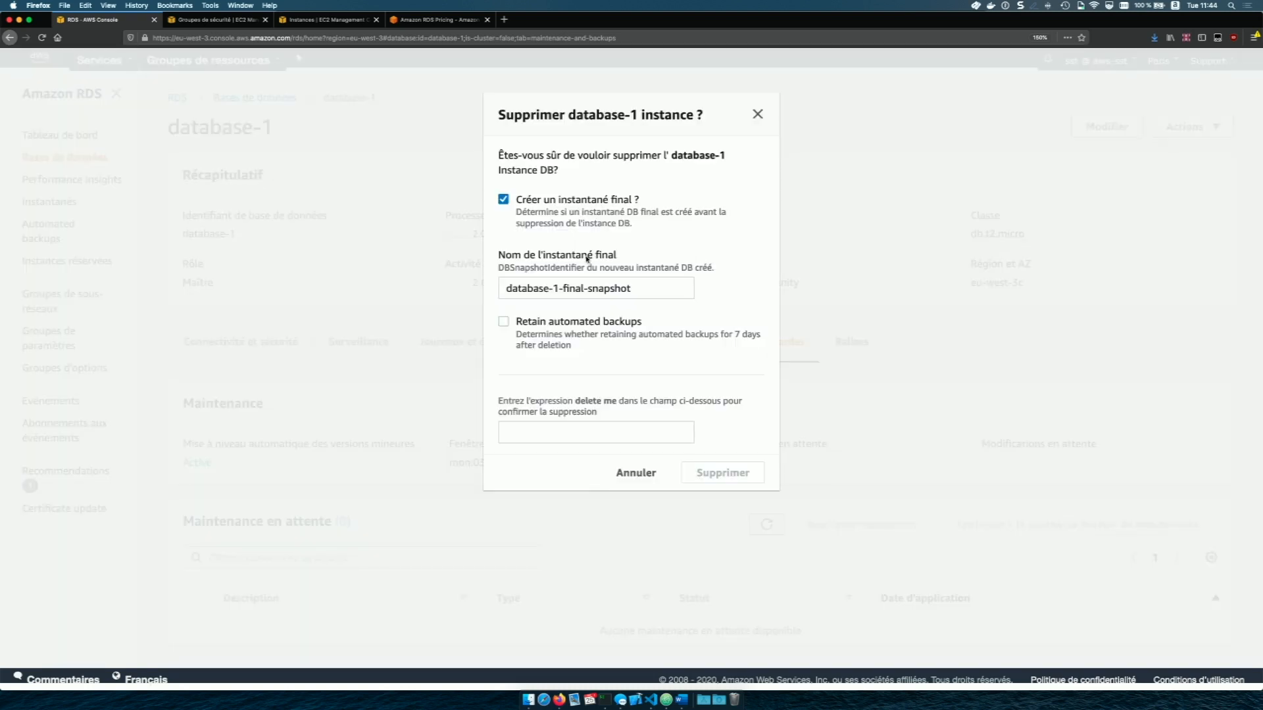
pyautogui.click(634, 474)
pyautogui.scroll(-7, 592, 510)
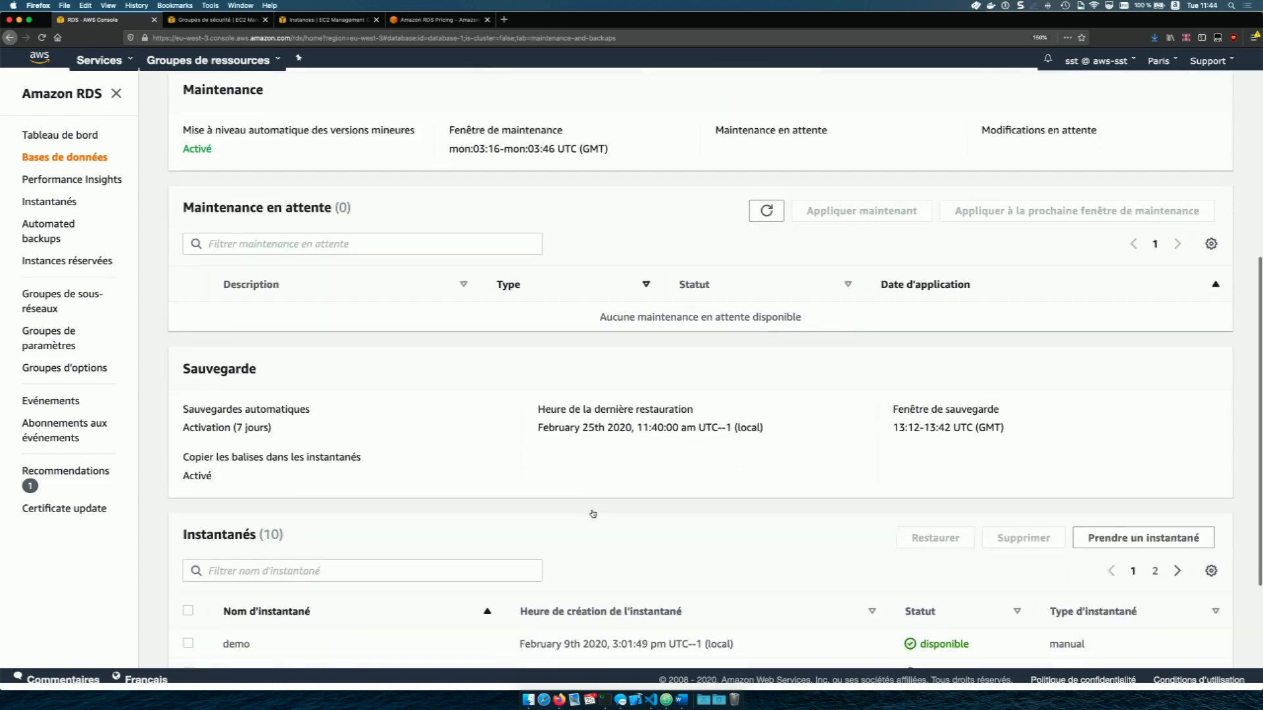
pyautogui.scroll(4, 592, 511)
pyautogui.scroll(2, 592, 510)
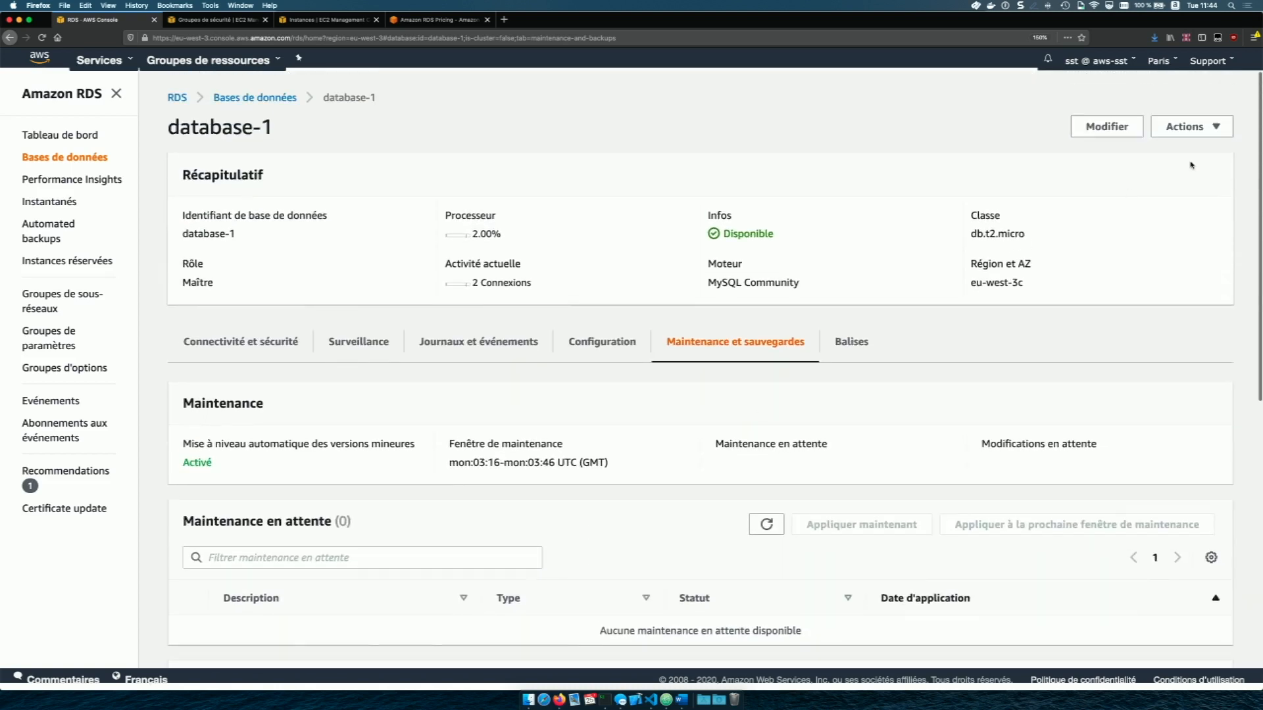
# - Open the modification form for database-1 and examine the available MySQL engine versions and DB instance classes
pyautogui.click(1105, 127)
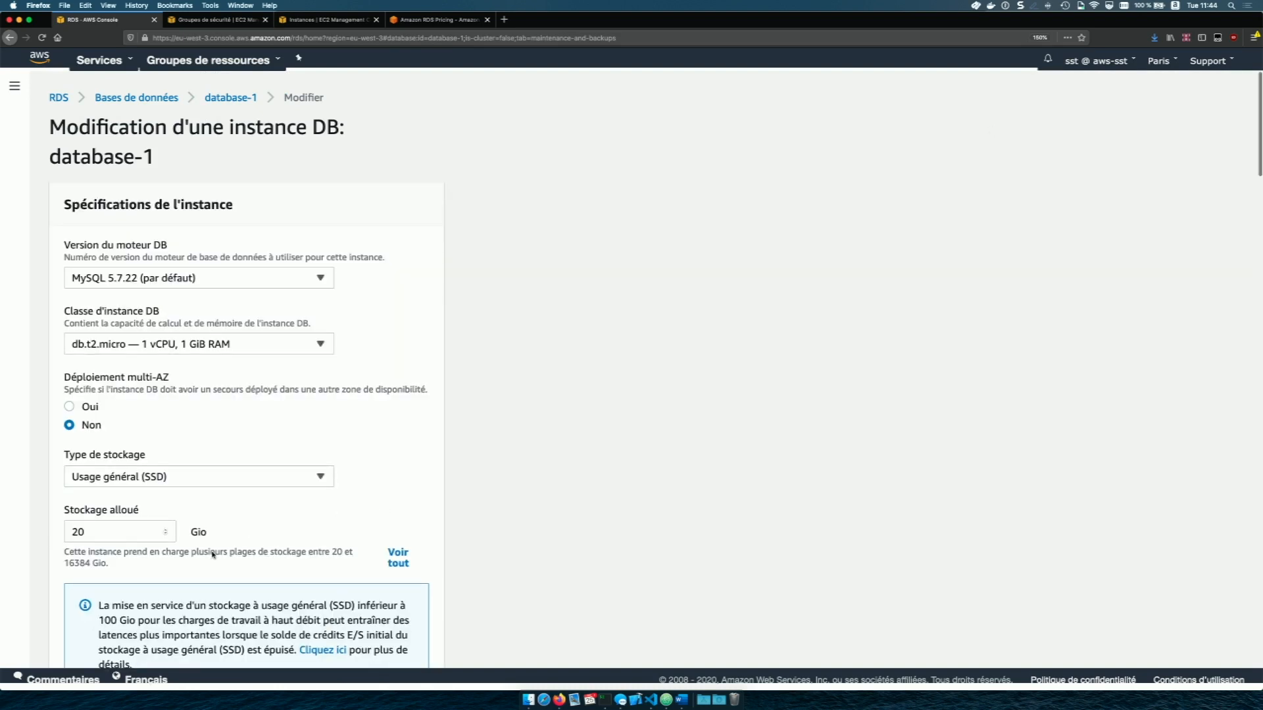
pyautogui.scroll(-2, 337, 526)
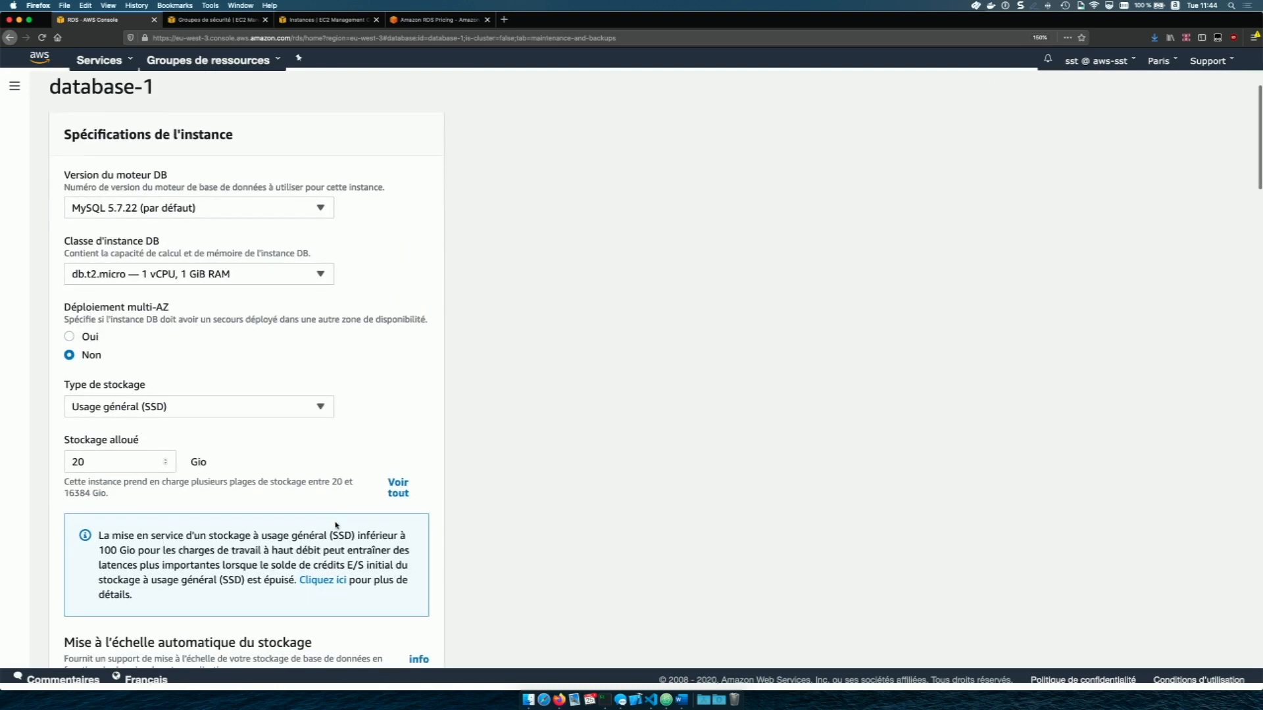
pyautogui.click(320, 209)
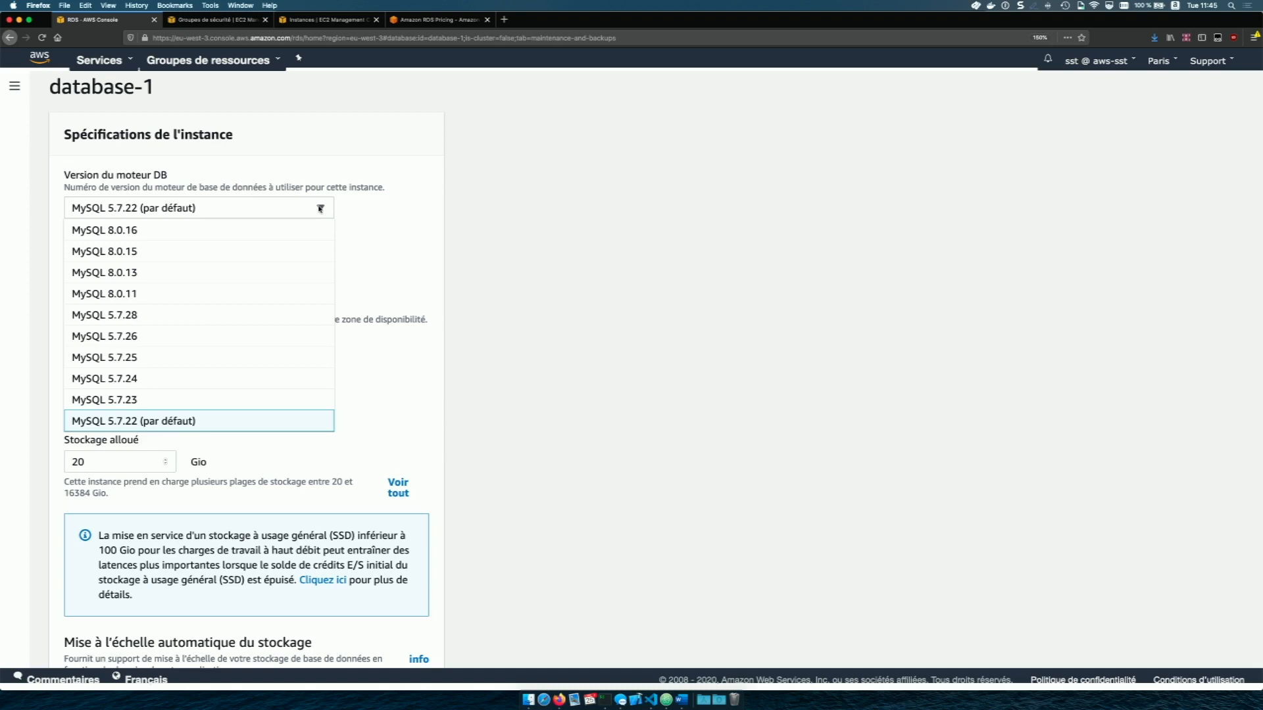
pyautogui.click(321, 208)
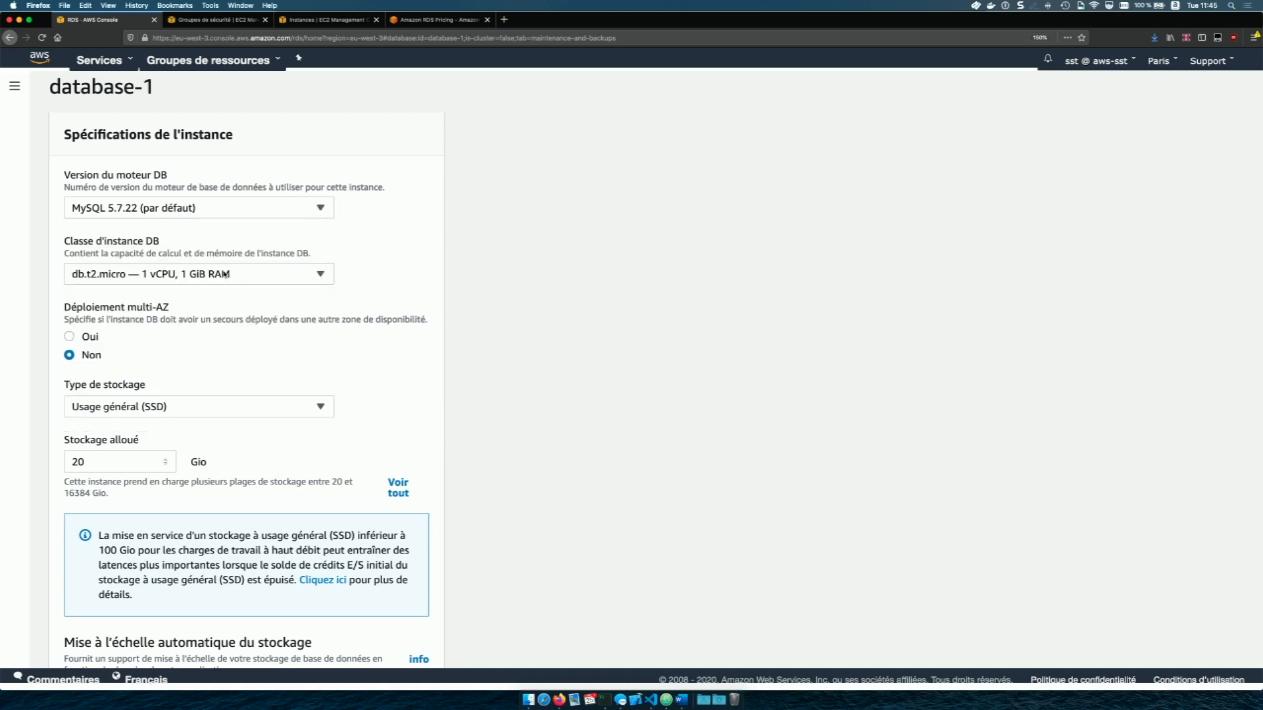
pyautogui.click(251, 274)
pyautogui.scroll(-5, 208, 380)
pyautogui.scroll(-2, 208, 380)
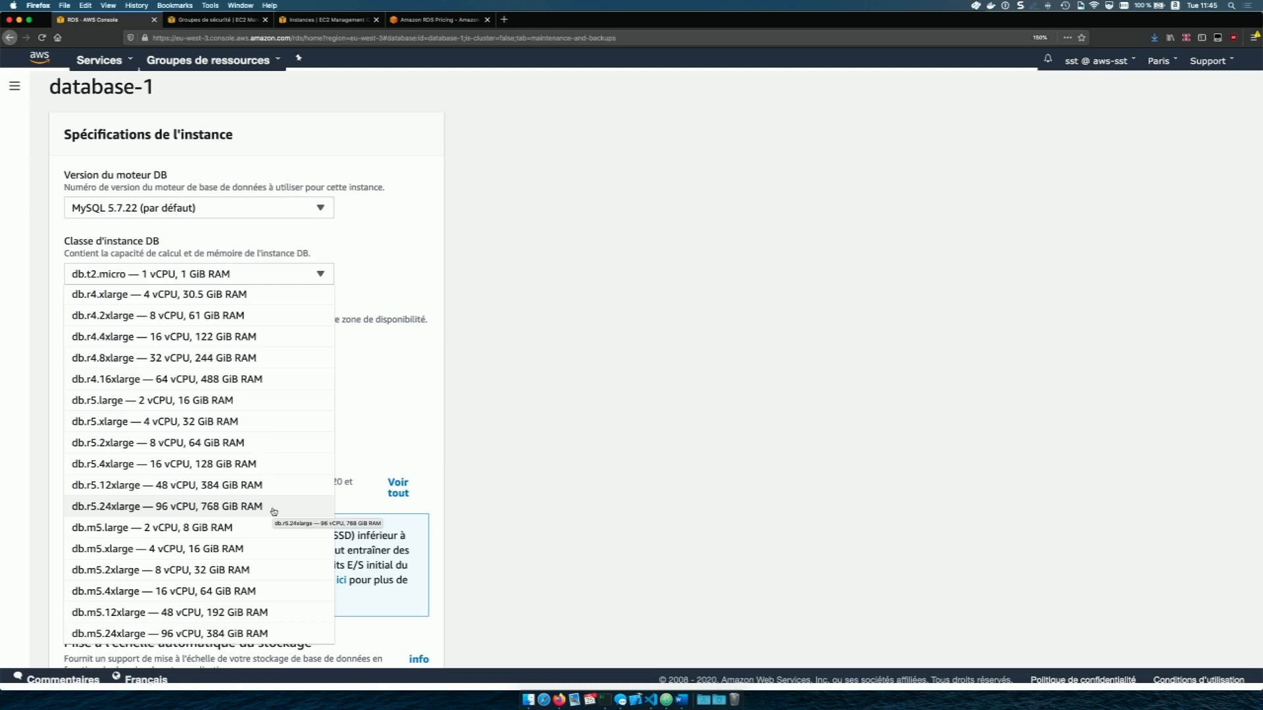
pyautogui.click(373, 397)
# - Look through the remaining modifiable settings of database-1, such as network, security and public accessibility
pyautogui.scroll(-1, 334, 416)
pyautogui.scroll(-8, 334, 415)
pyautogui.scroll(-12, 334, 415)
pyautogui.scroll(-8, 333, 413)
pyautogui.scroll(13, 334, 415)
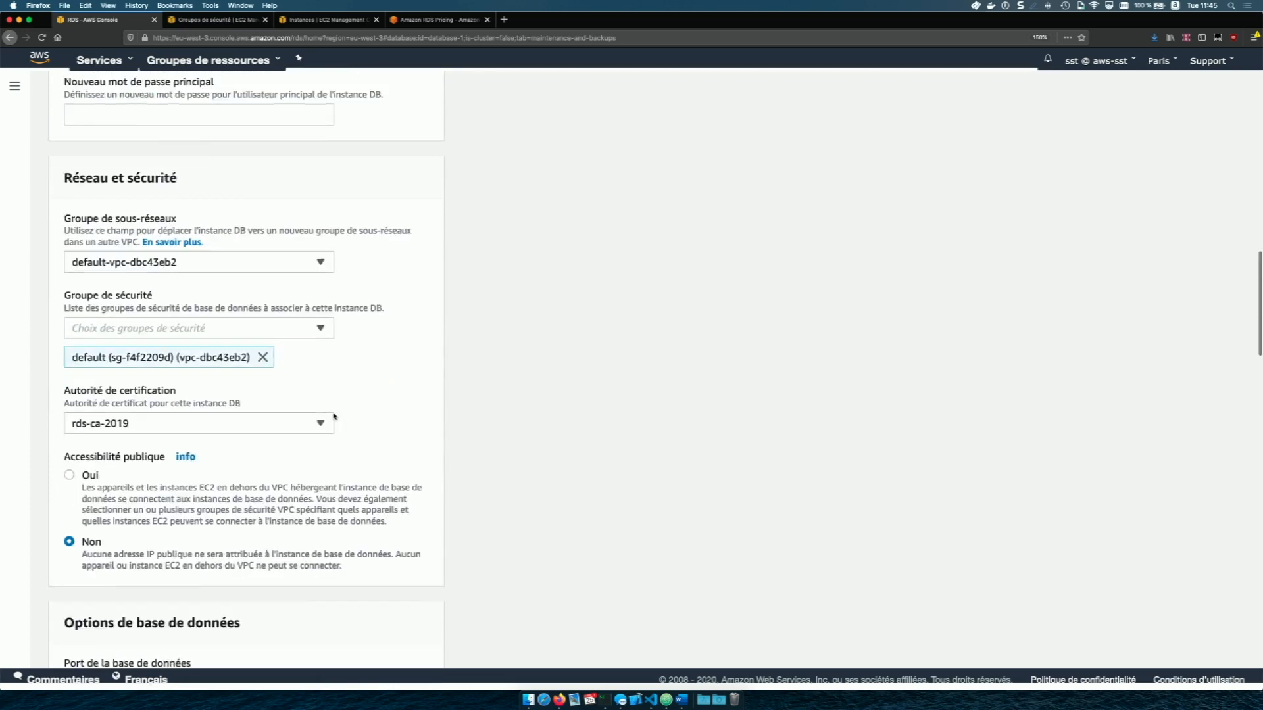
pyautogui.scroll(20, 335, 416)
# - Set the DB instance class of database-1 to db.t2.xlarge and continue to the summary of modifications
pyautogui.click(245, 346)
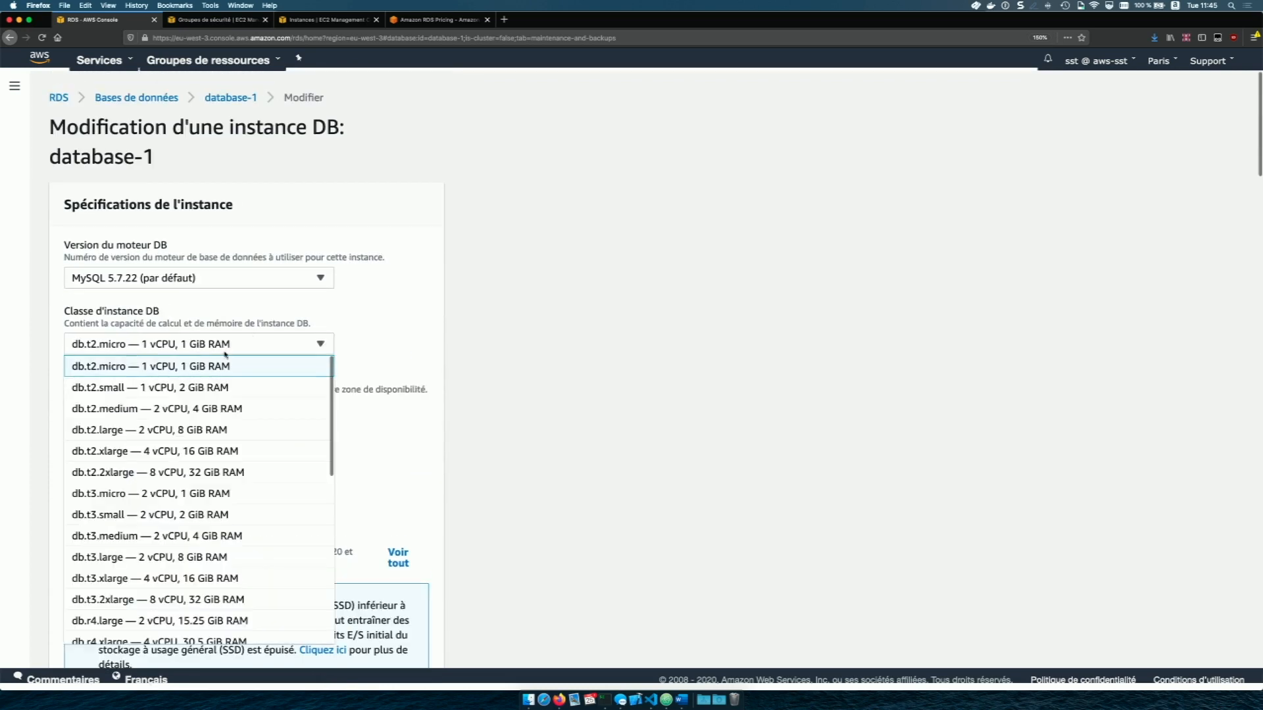
pyautogui.click(187, 454)
pyautogui.scroll(-9, 311, 541)
pyautogui.scroll(-15, 312, 542)
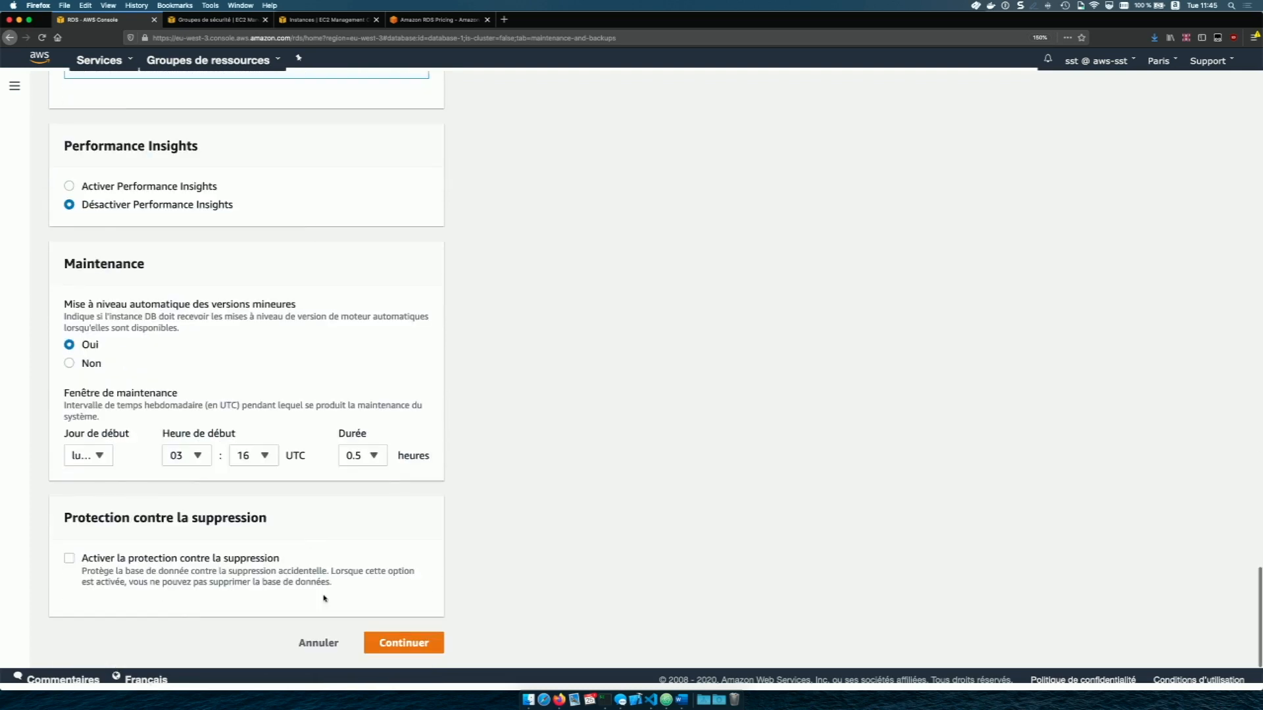
pyautogui.click(401, 645)
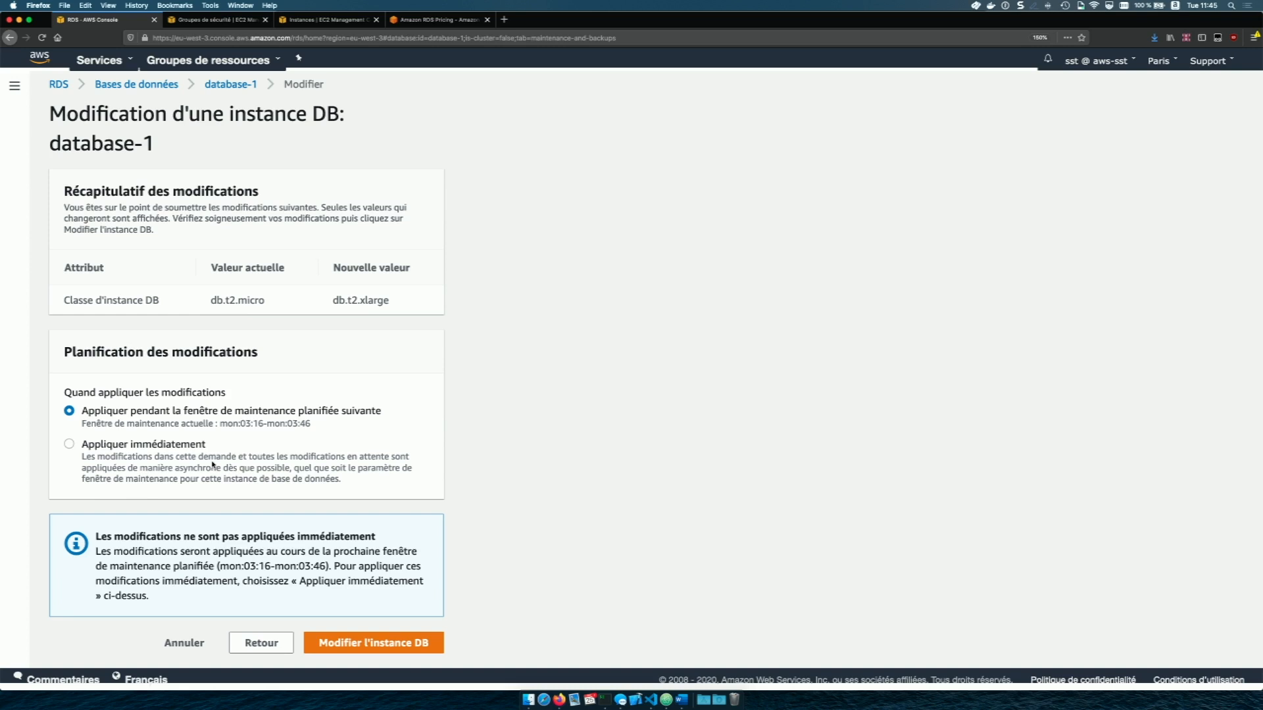
# - Schedule the instance class change to apply immediately, and cancel the modification without submitting it
pyautogui.click(195, 445)
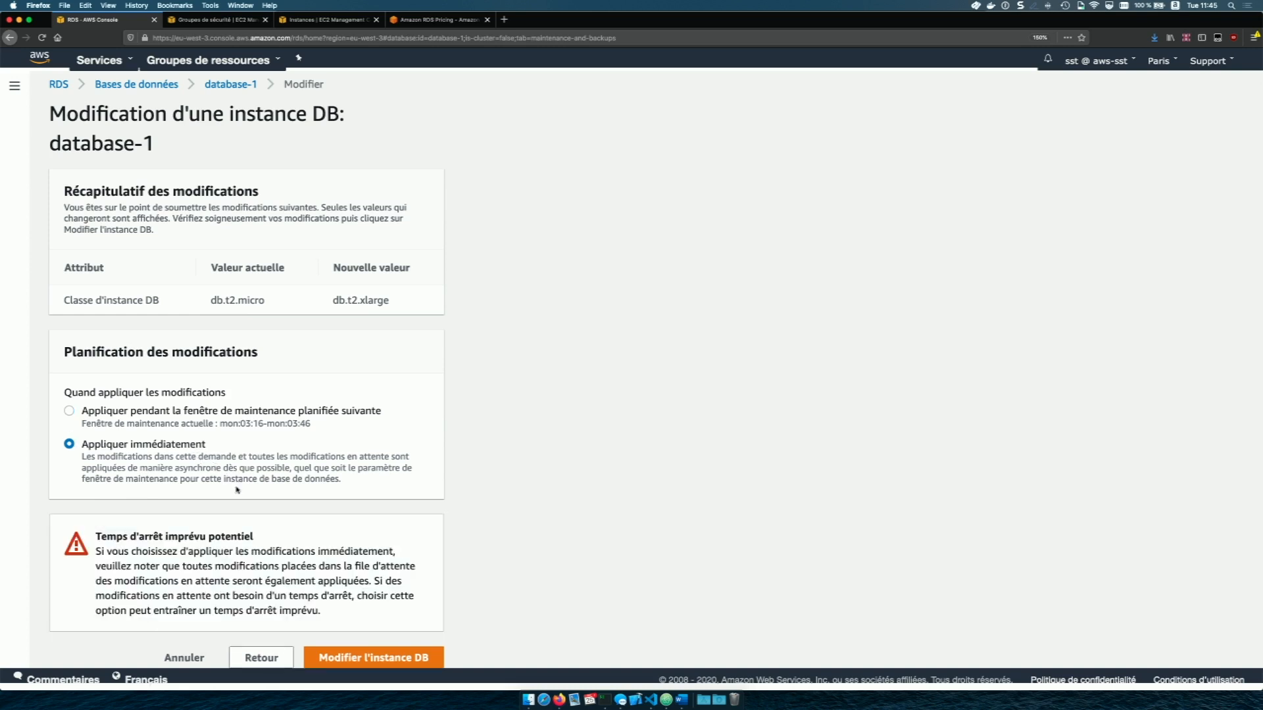
pyautogui.scroll(-1, 262, 534)
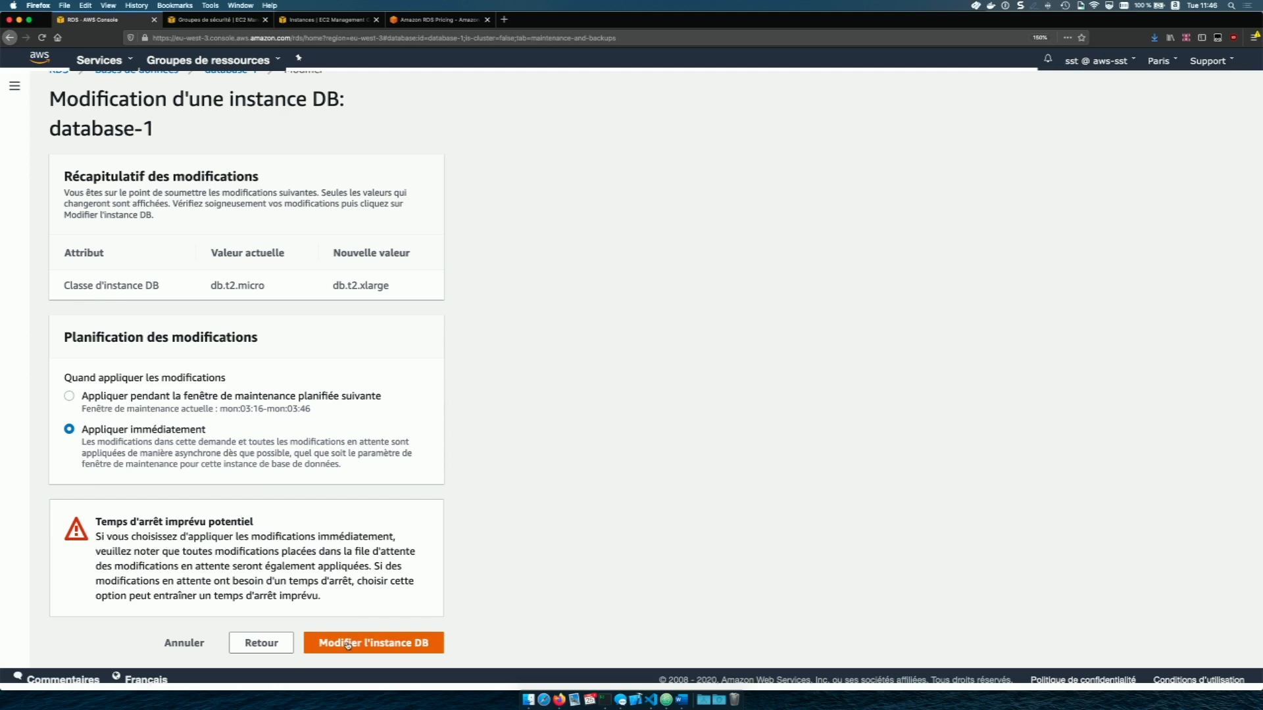
pyautogui.click(175, 646)
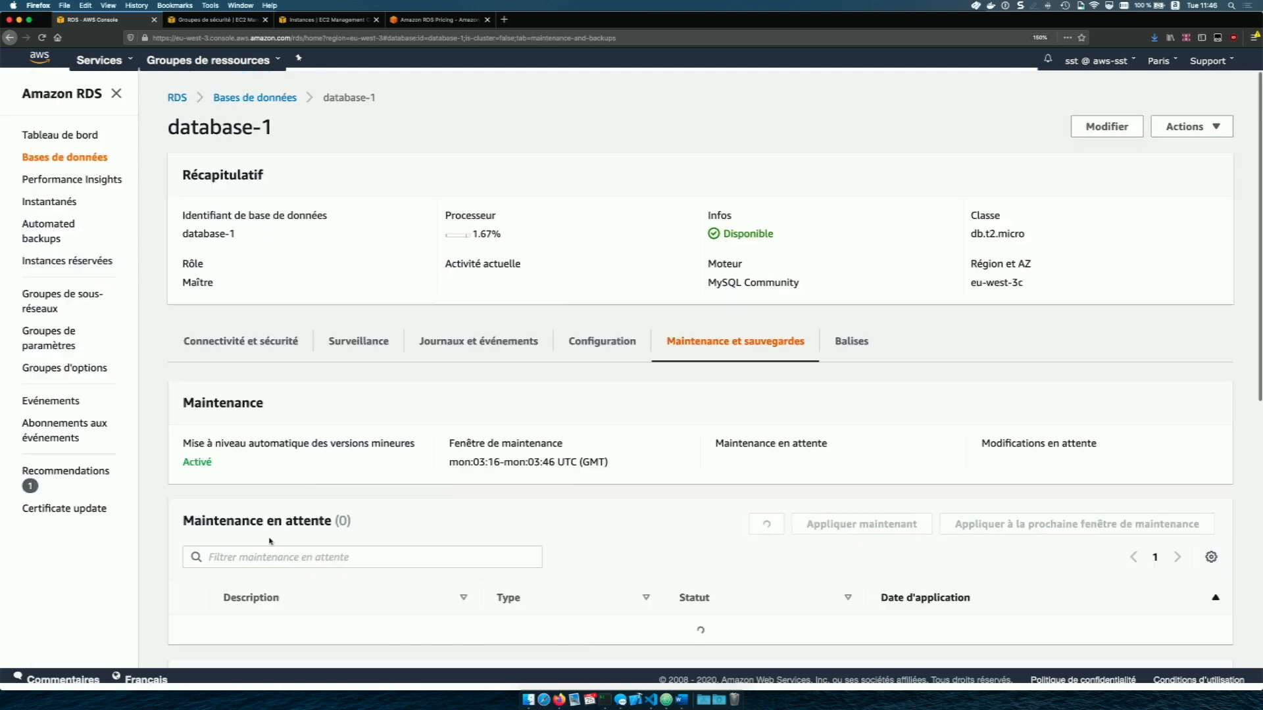